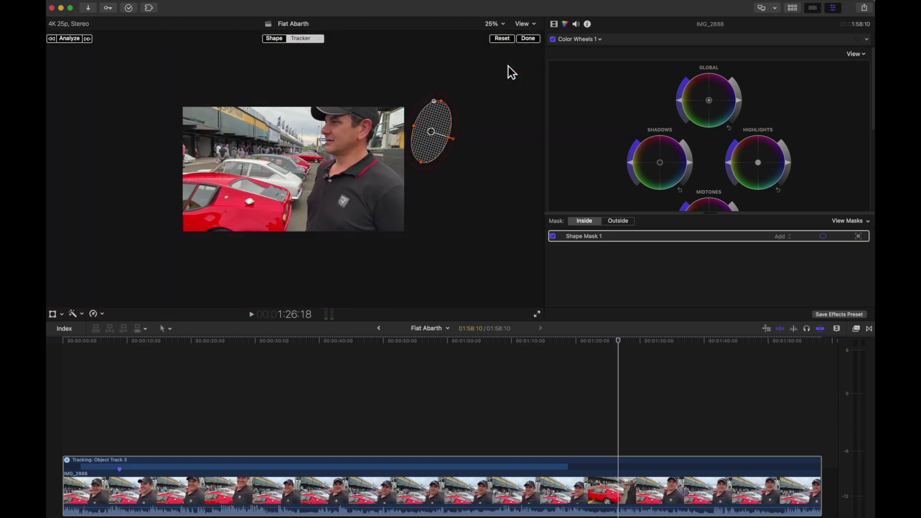
left_click_drag(441, 134, 360, 132)
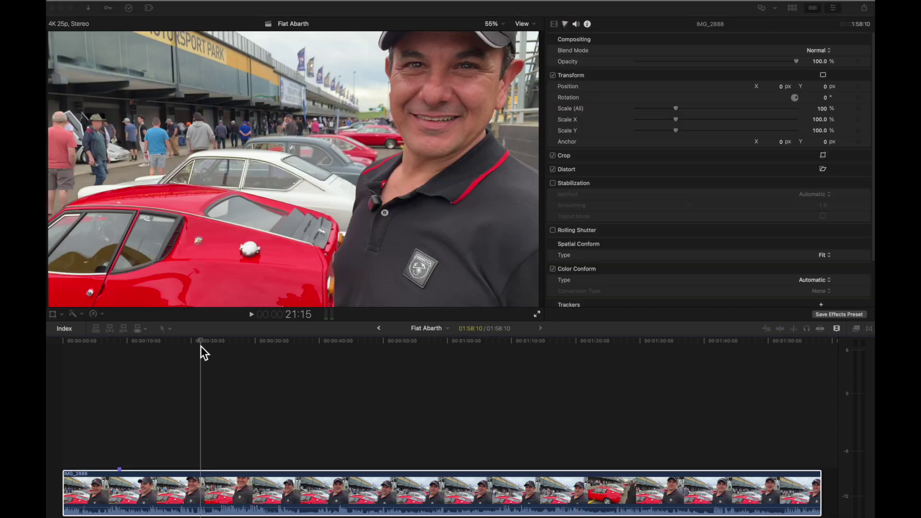
Step: Add a Color Wheels correction to clip IMG_2888 with the playhead at the marked frame, 8:21
left_click(203, 344)
left_click_drag(202, 344, 126, 356)
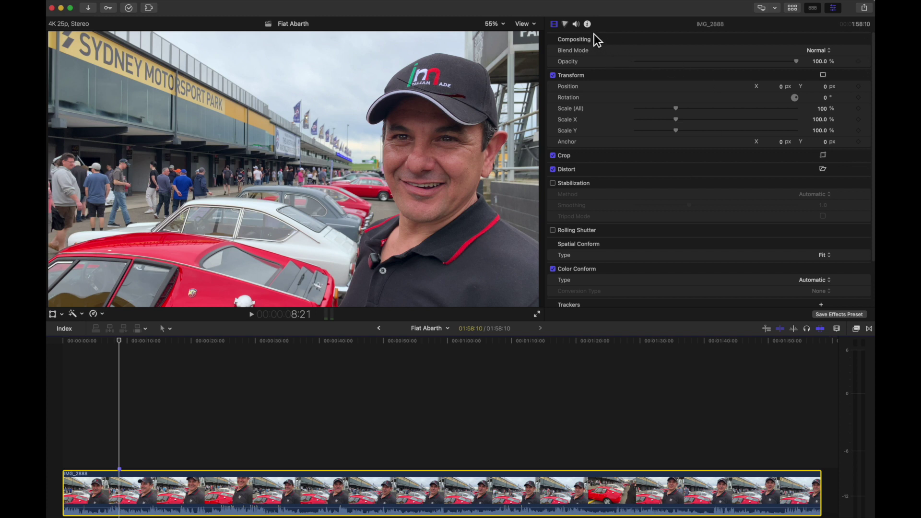
left_click(567, 26)
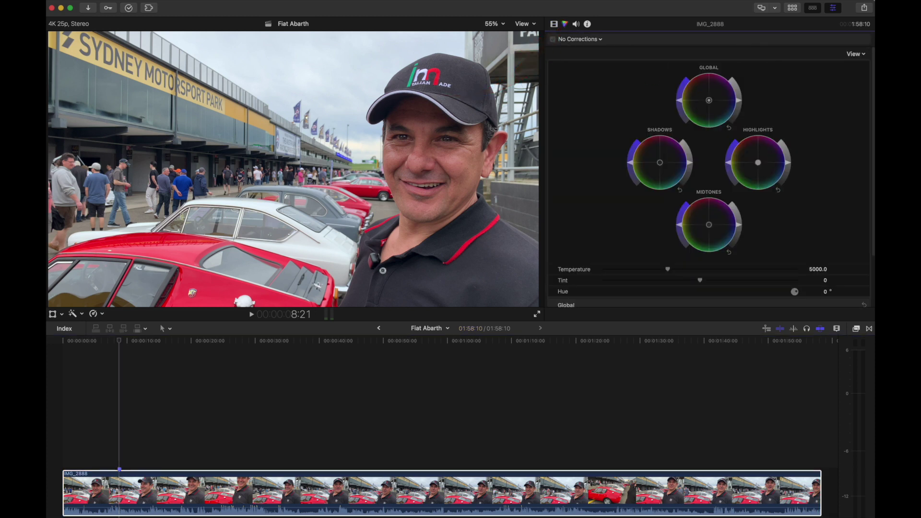
left_click(602, 40)
left_click(597, 73)
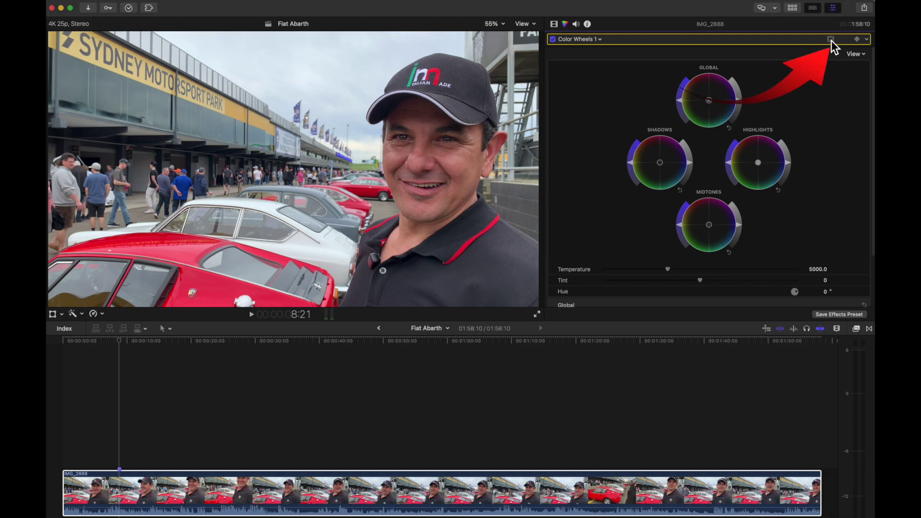
Step: Add a shape mask to the Color Wheels 1 correction
left_click(831, 39)
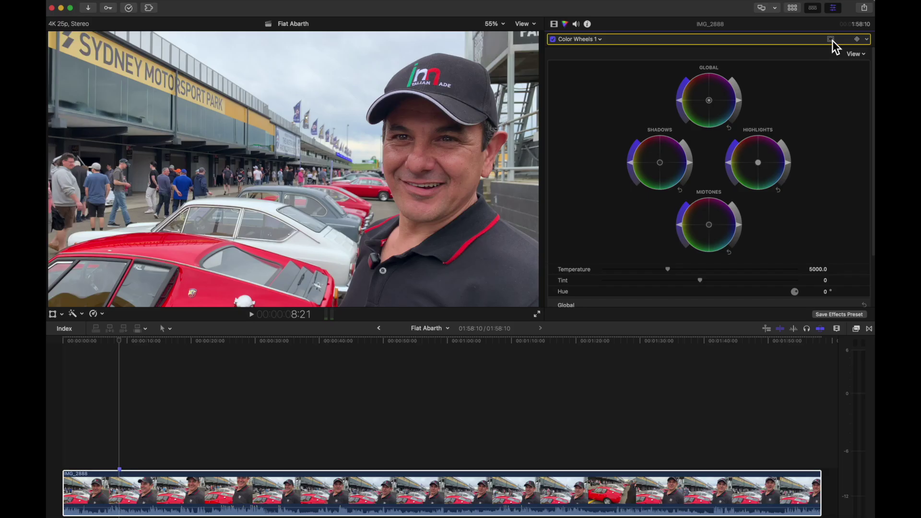
left_click(830, 40)
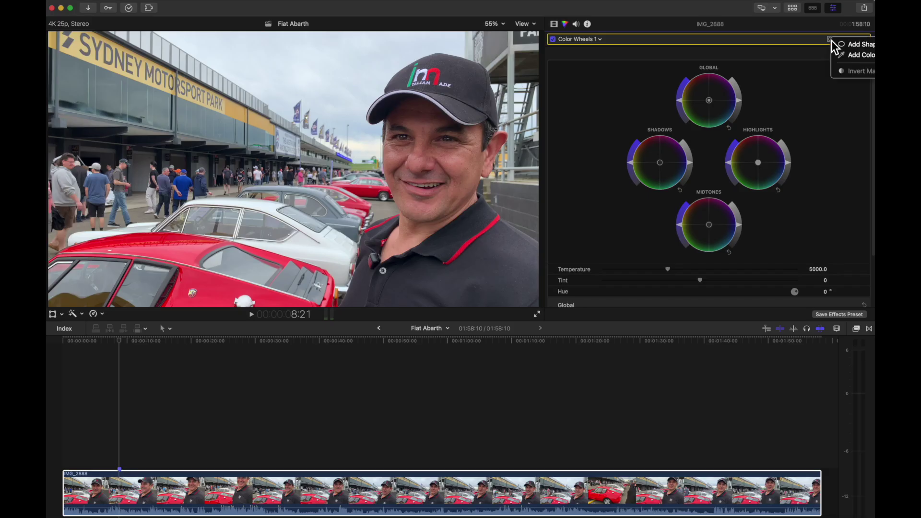
left_click(854, 46)
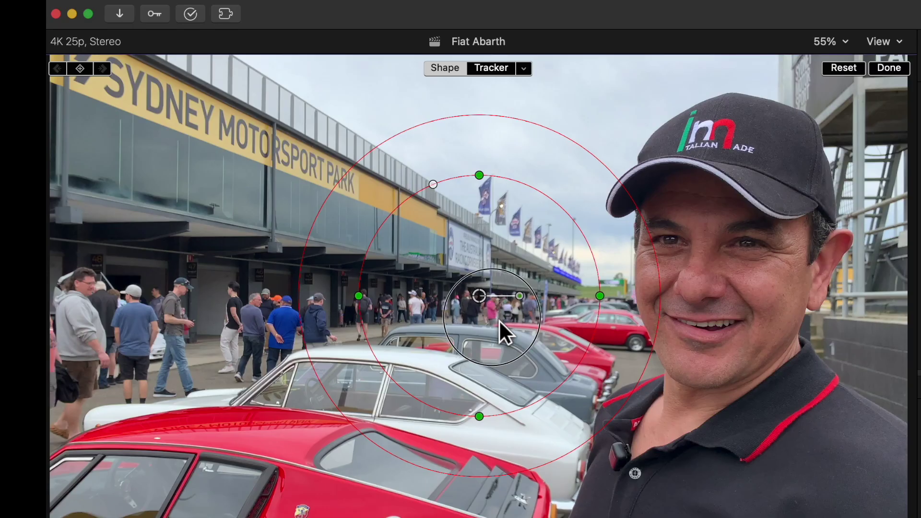
Step: Fit the shape mask to the man's face as a slightly tilted ellipse and tighten its outer feather edge
left_click_drag(365, 281, 574, 287)
left_click_drag(724, 310, 763, 290)
left_click_drag(844, 299, 808, 296)
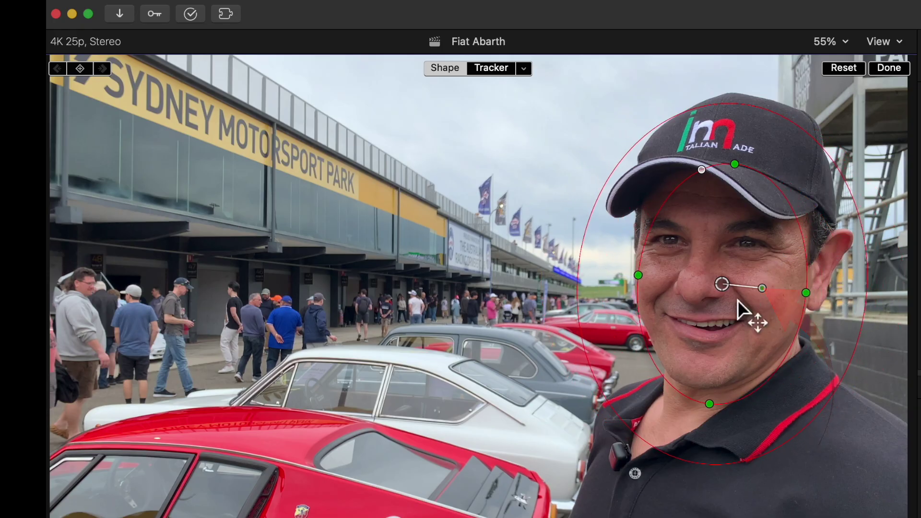
left_click_drag(583, 305, 616, 305)
left_click_drag(812, 293, 803, 294)
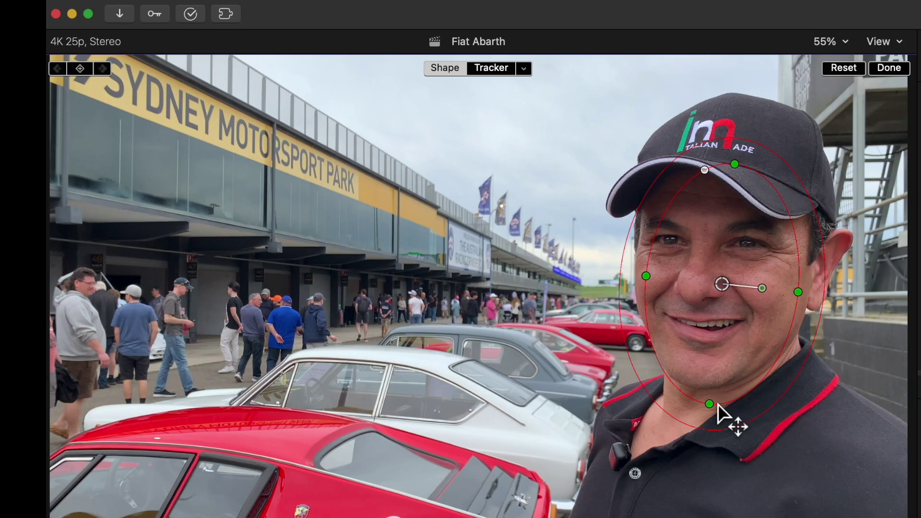
left_click_drag(757, 318, 769, 294)
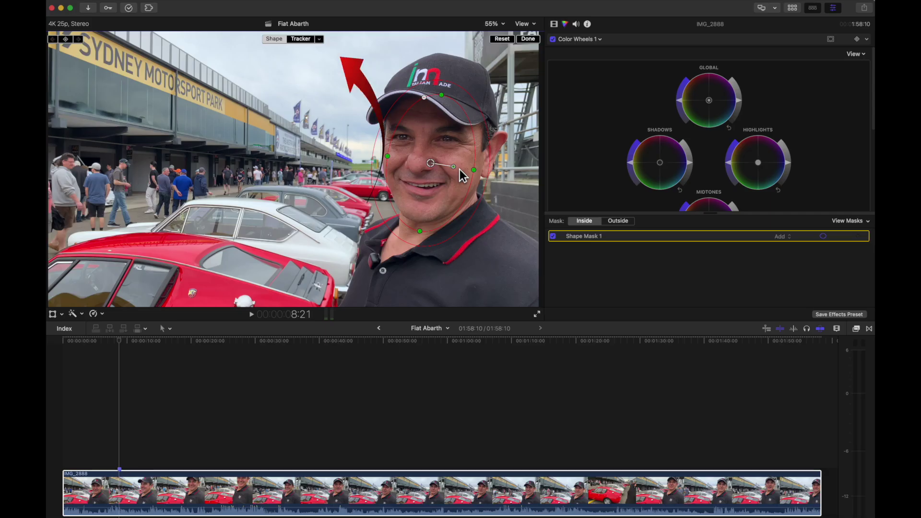
Step: Track the face mask backward and forward from 8:21, stopping the forward analysis at about 44 seconds
left_click(304, 37)
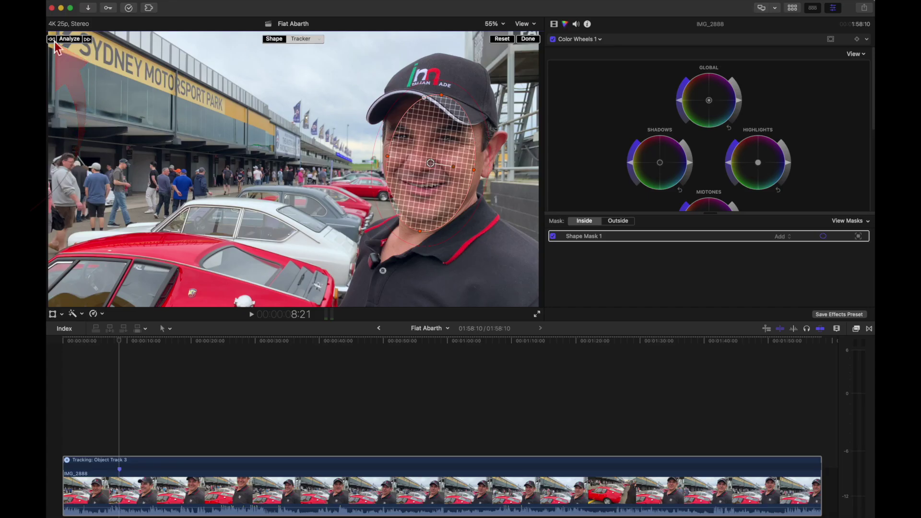
left_click(52, 39)
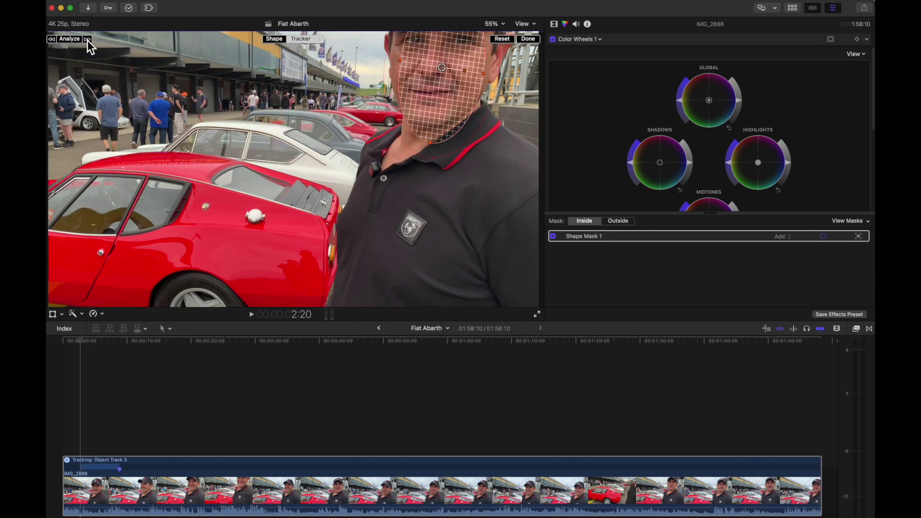
left_click_drag(86, 345, 119, 348)
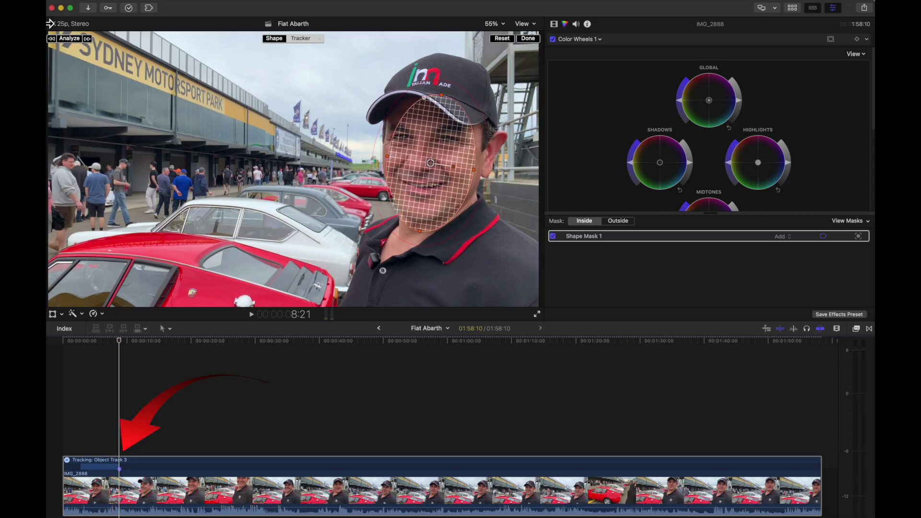
left_click(88, 40)
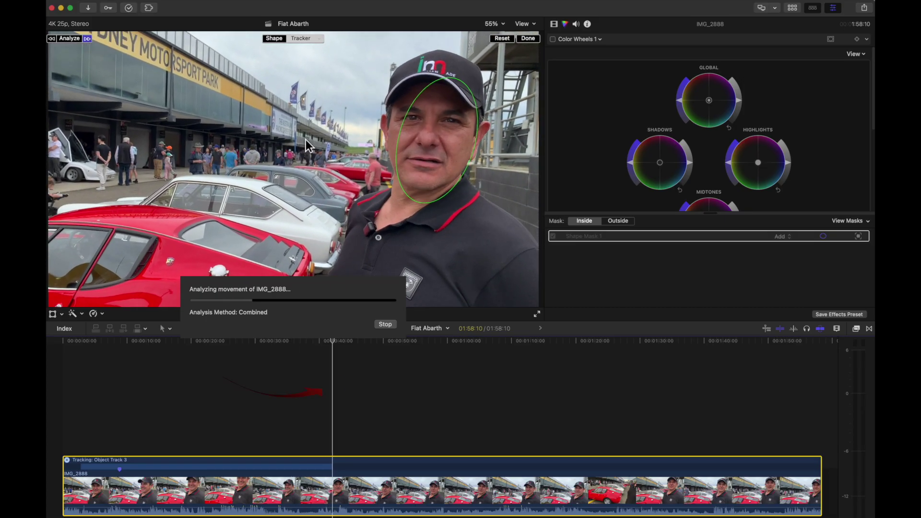
left_click(390, 323)
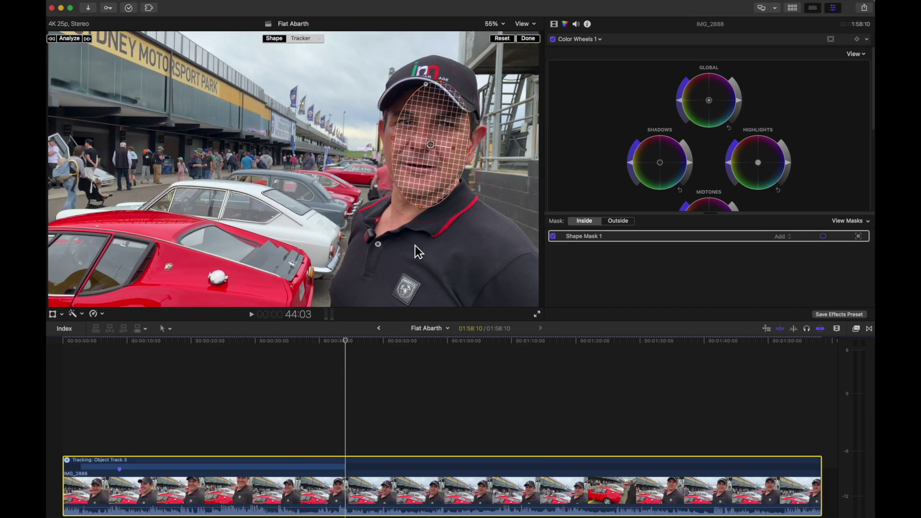
Step: Recenter the drifting mask on the face at 40:12 and analyze forward from that frame
left_click_drag(350, 344, 327, 345)
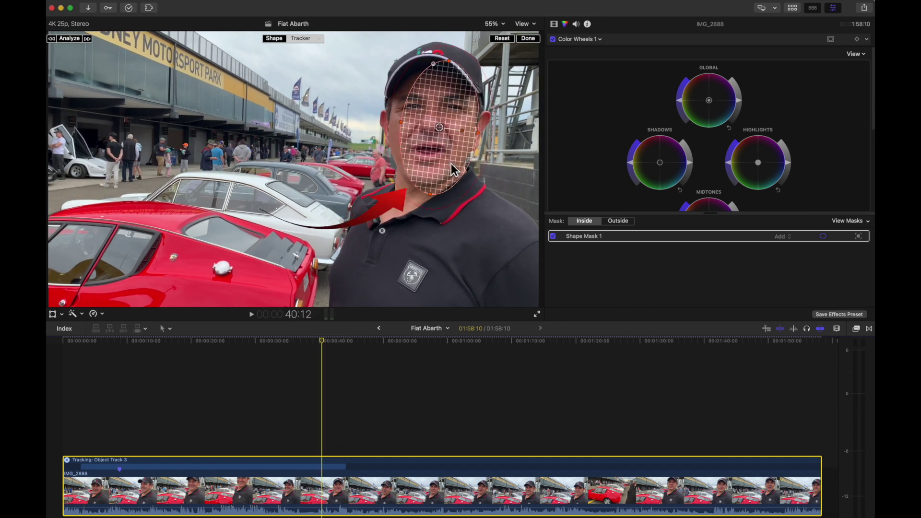
left_click_drag(448, 162, 440, 162)
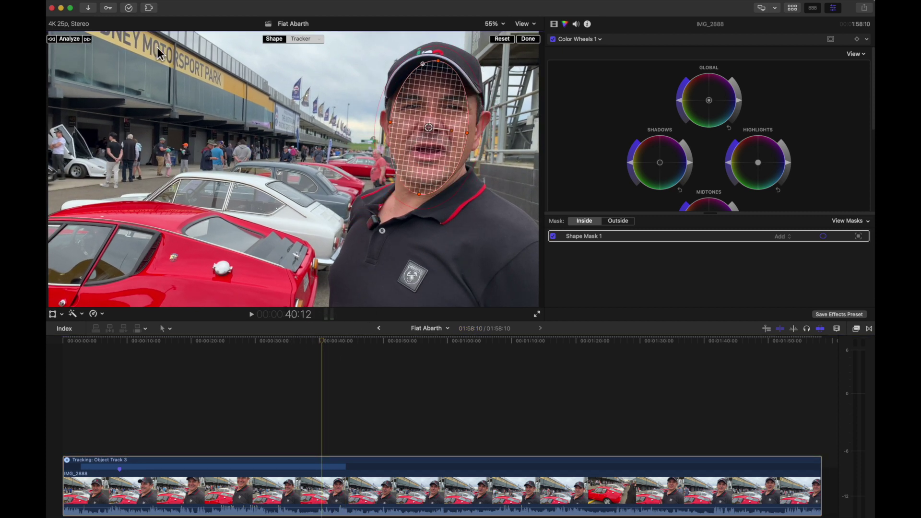
left_click(88, 40)
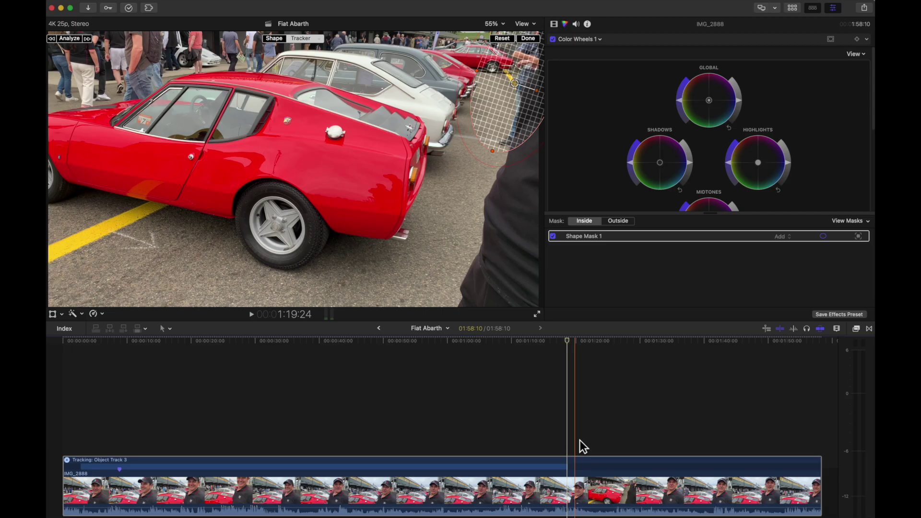
Step: Bring the off-frame mask back onto the face at 1:26:18 and analyze forward, stopping when the mask drifts
left_click(580, 439)
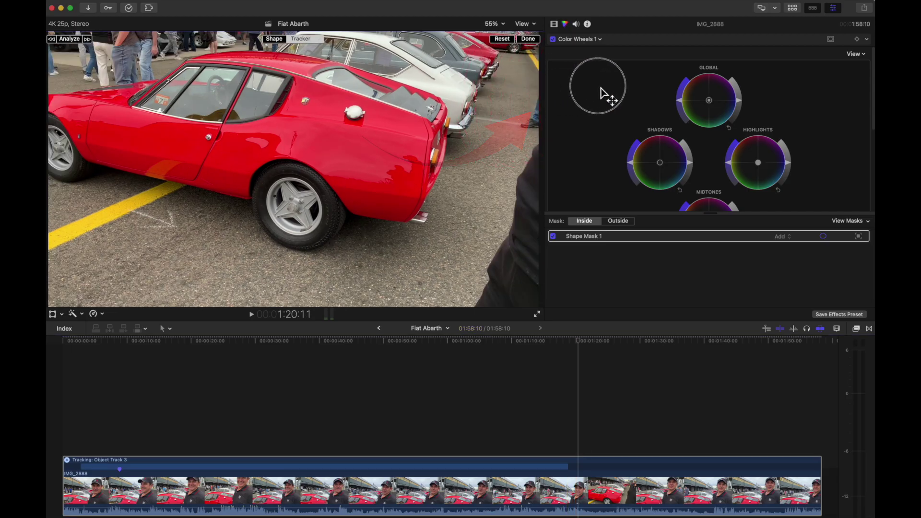
left_click_drag(580, 342, 576, 341)
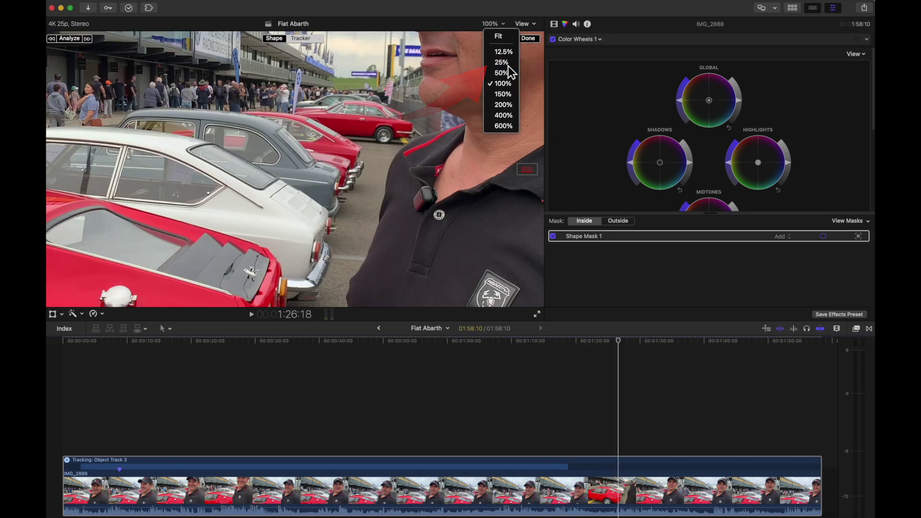
left_click(509, 66)
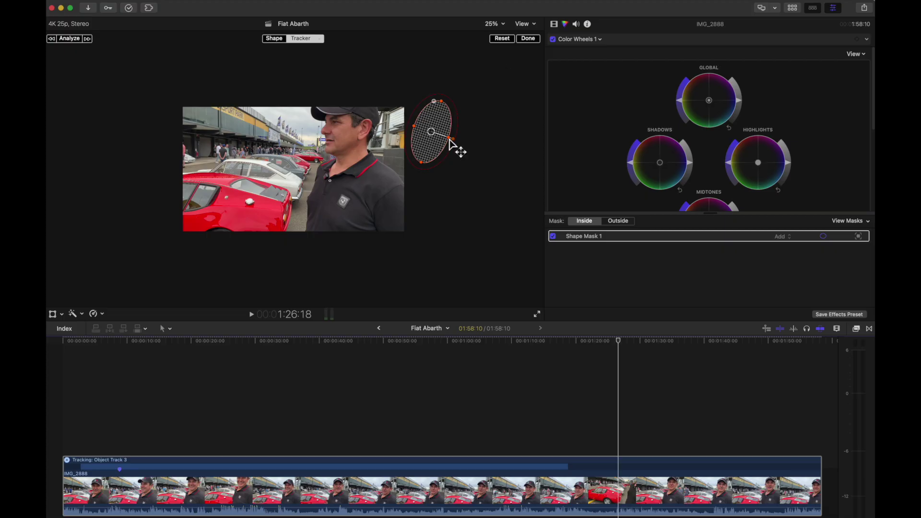
left_click_drag(447, 131, 358, 134)
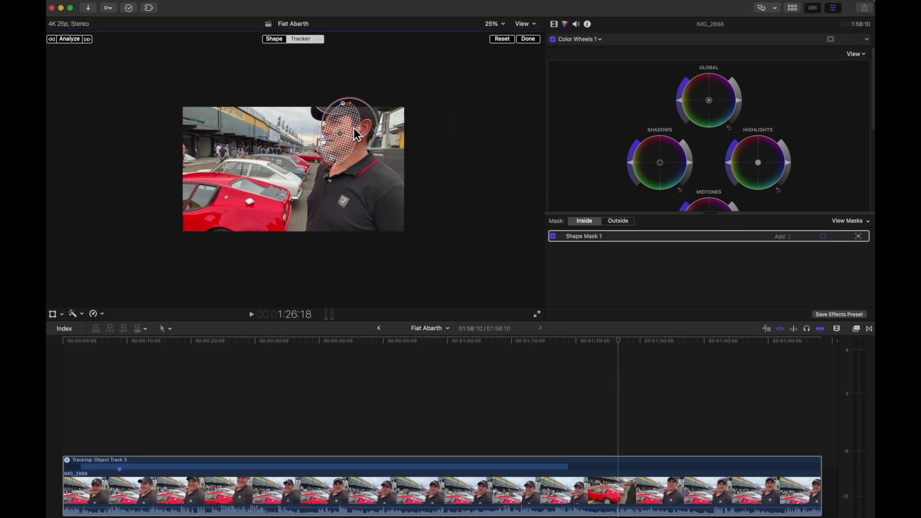
left_click(506, 26)
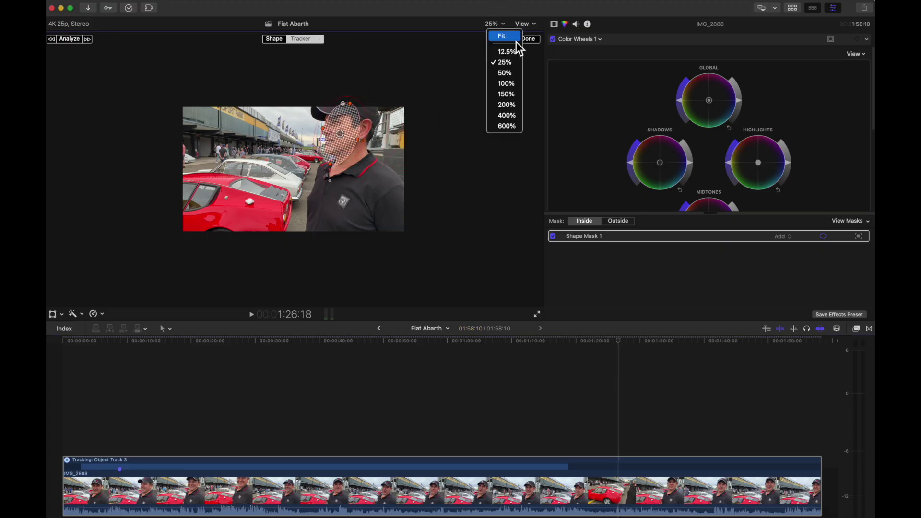
left_click(509, 38)
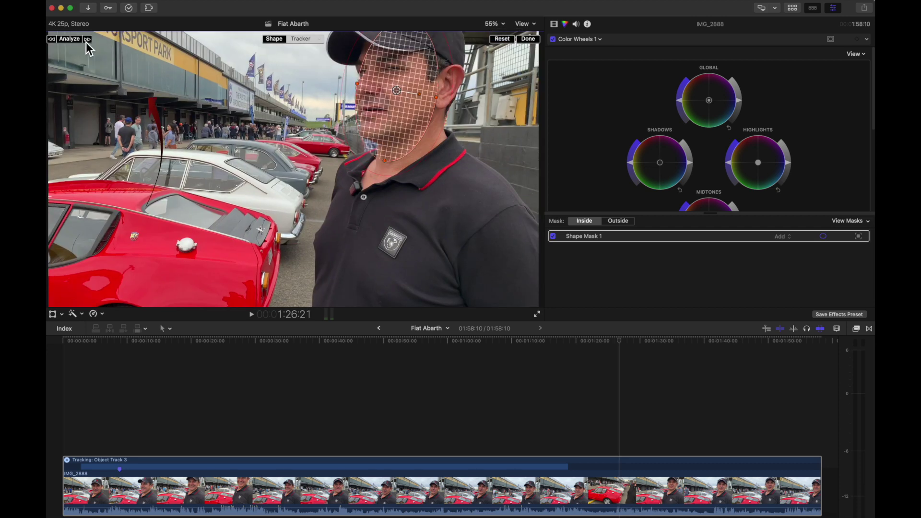
left_click(88, 39)
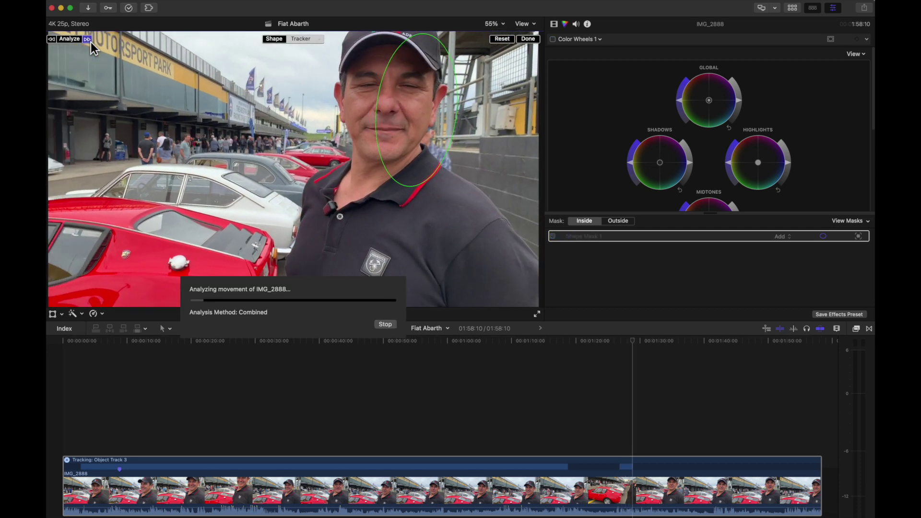
left_click(385, 324)
Step: Narrow and recenter the mask on the face at 1:35:12, and analyze forward until it slips off the face
left_click_drag(485, 138, 457, 132)
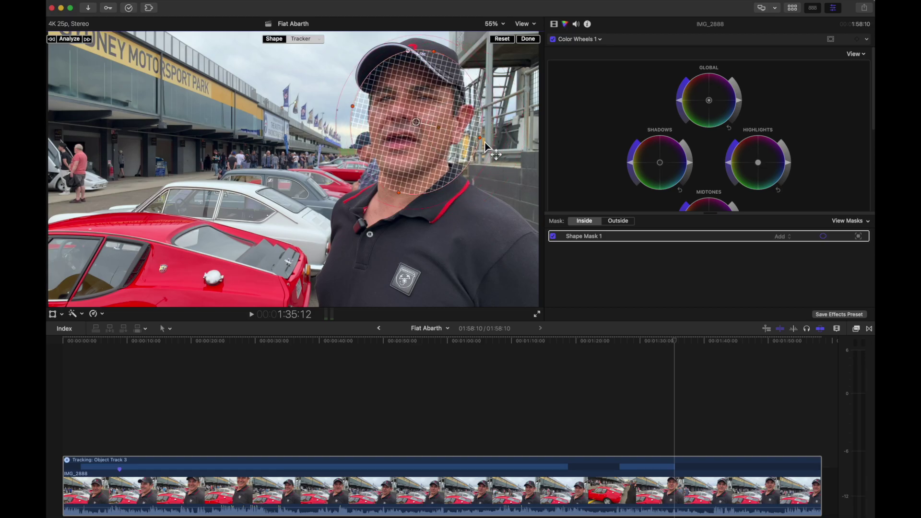
left_click_drag(450, 134, 429, 126)
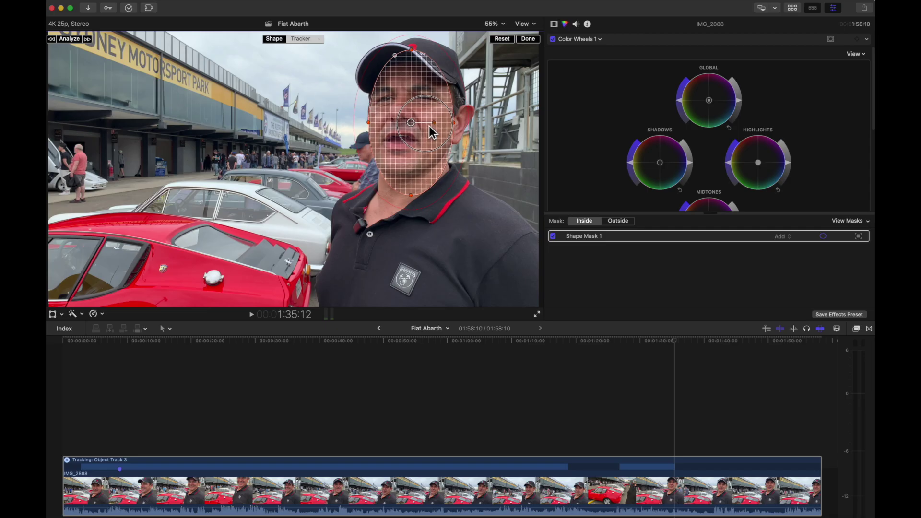
left_click(89, 40)
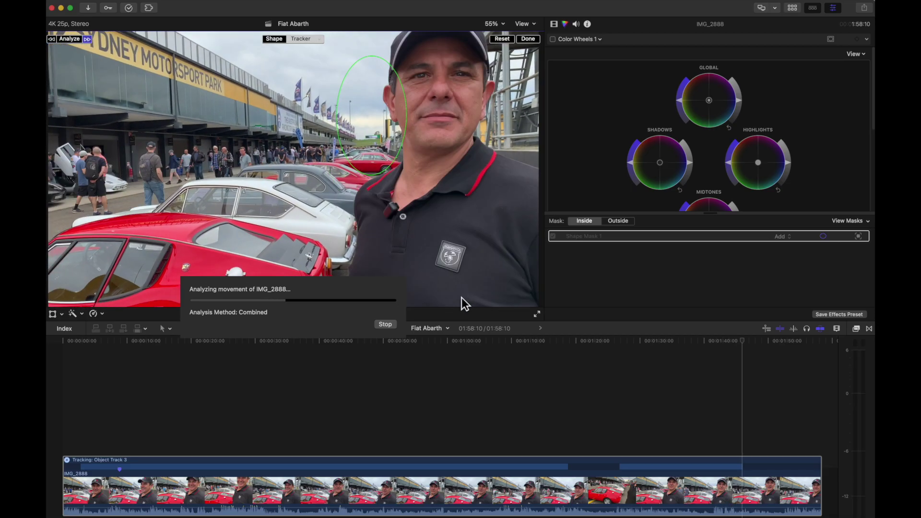
left_click(390, 326)
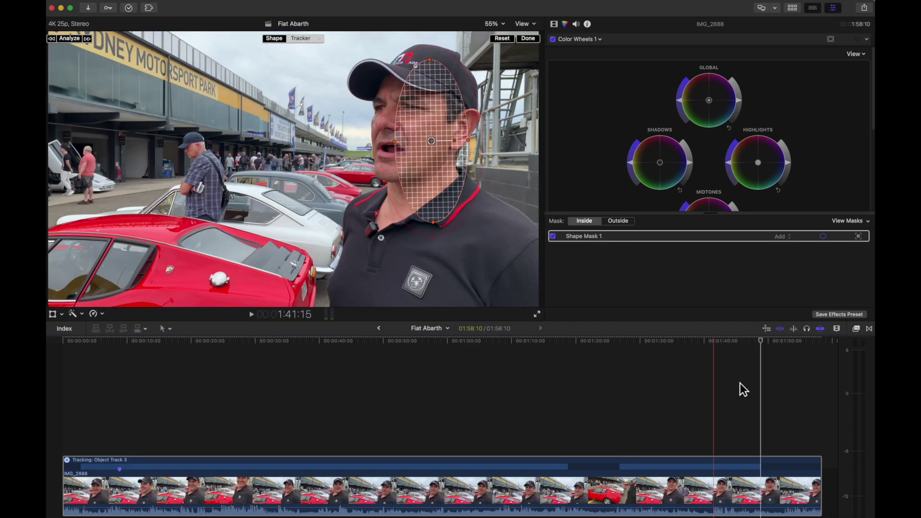
Step: Move the mask back onto the man's turned face at 1:45:01 and analyze forward to the end of the clip
left_click_drag(765, 343, 742, 344)
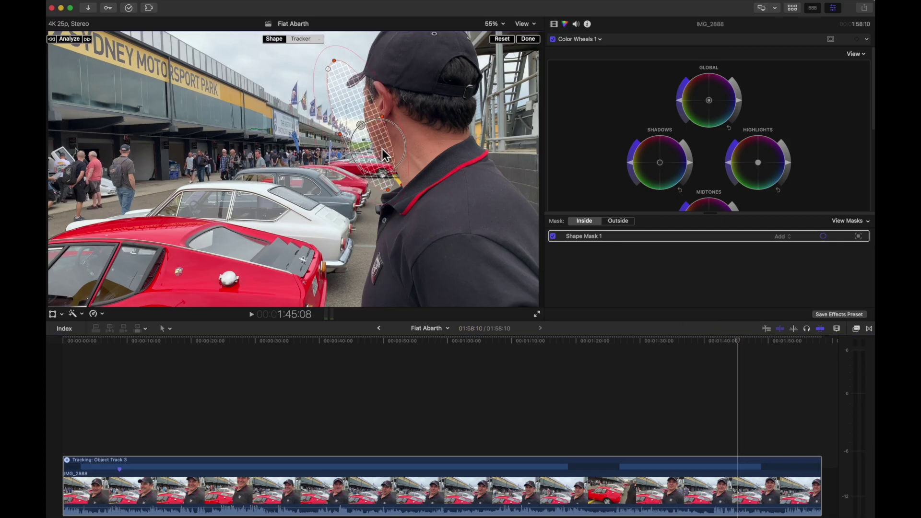
left_click_drag(425, 388, 439, 389)
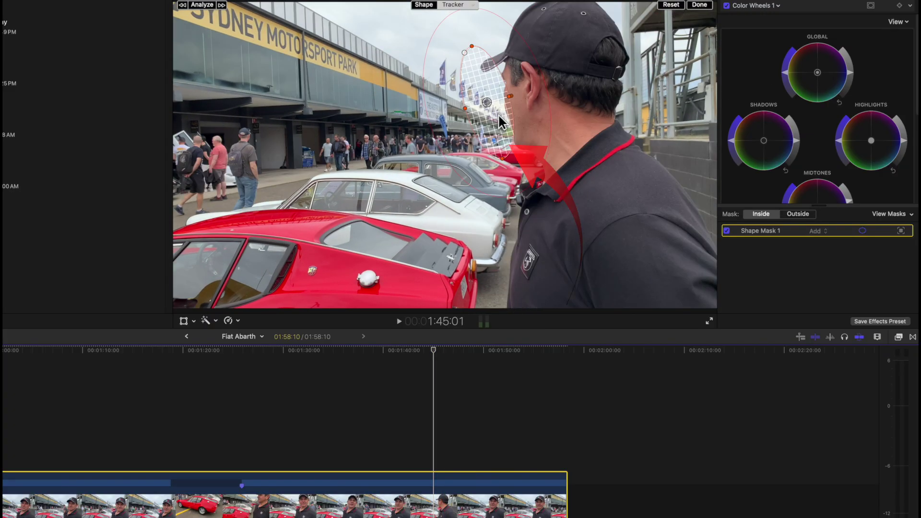
left_click_drag(498, 125, 511, 126)
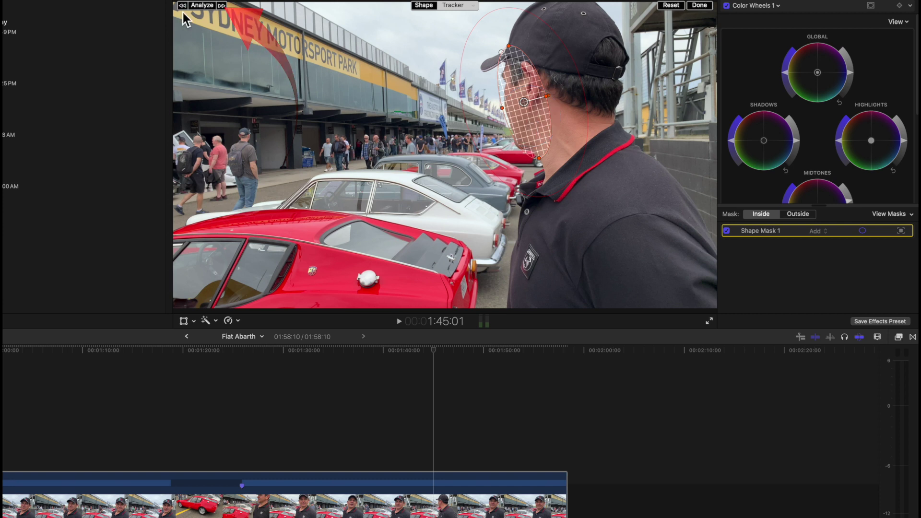
left_click(222, 6)
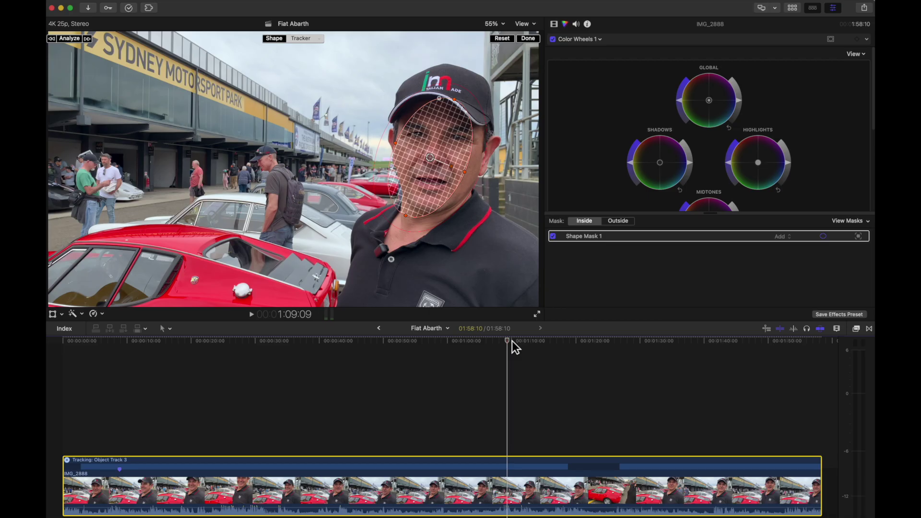
Step: Play the clip from 1:09:09 for a few seconds to check the tracked mask
key("space")
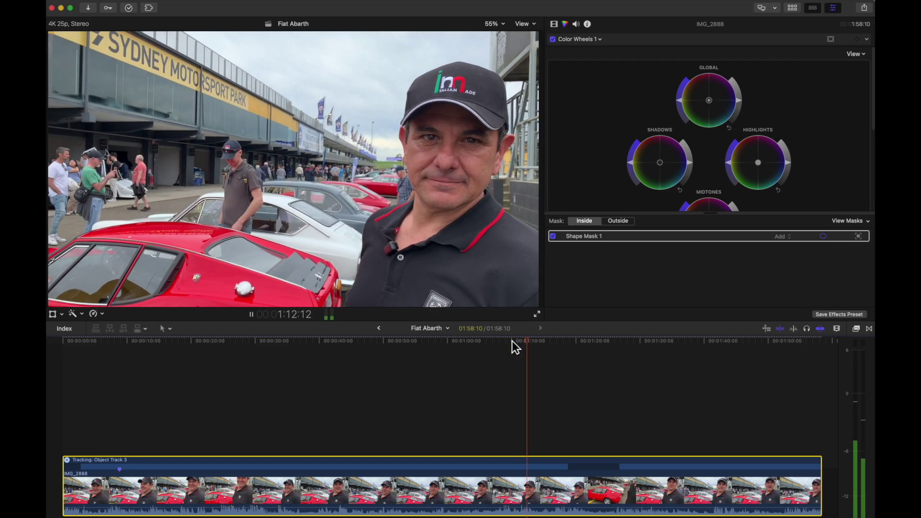
key("space")
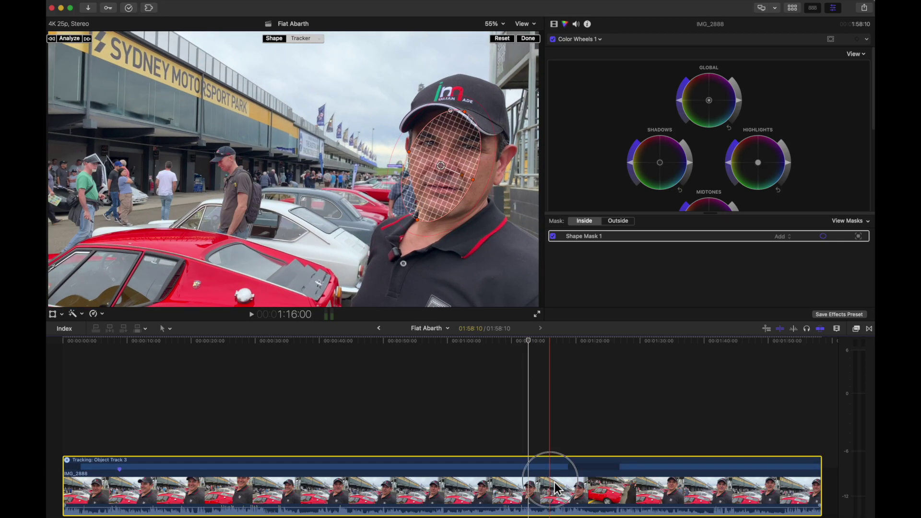
Step: Raise the midtones brightness inside the face mask slightly, judging it at 1:37:00
scroll(744, 203, "down", 3)
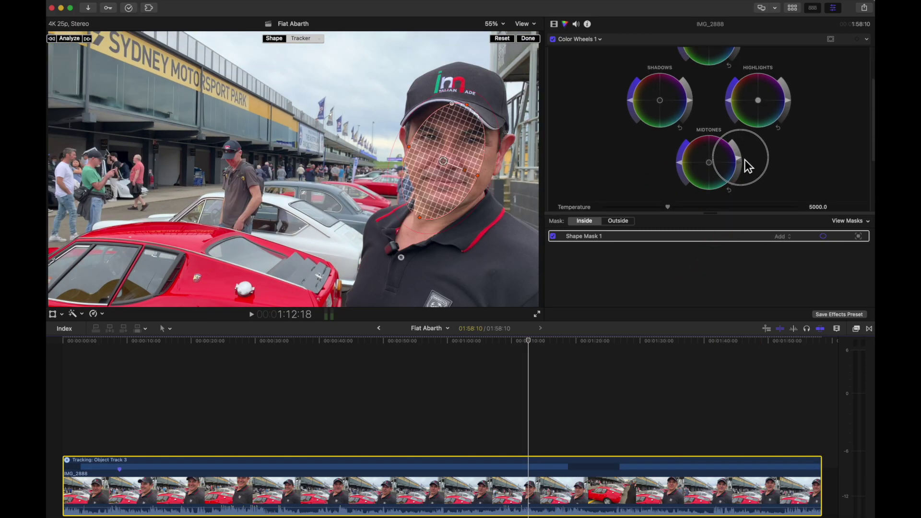
left_click_drag(532, 346, 689, 369)
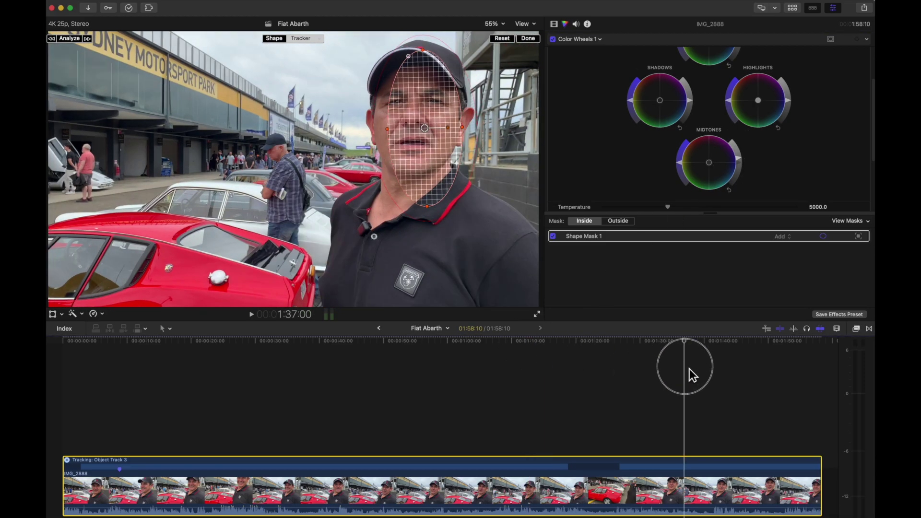
left_click(744, 160)
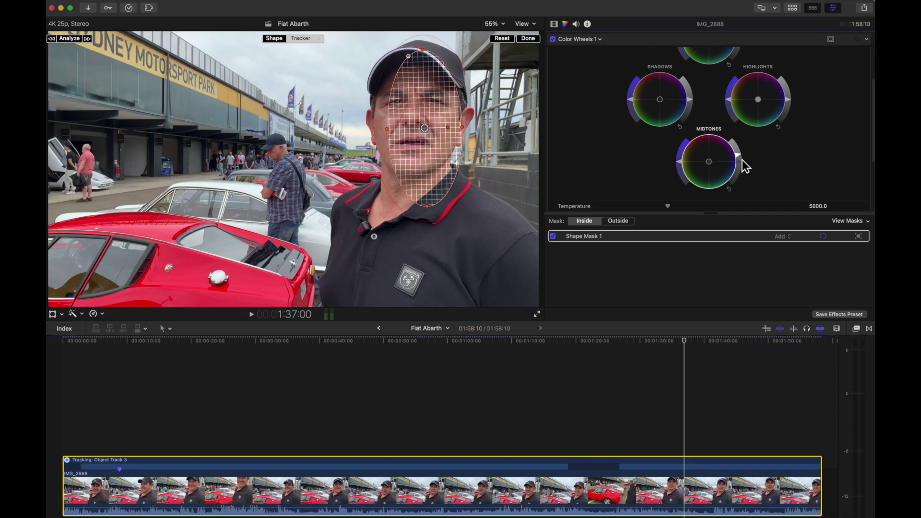
left_click_drag(427, 160, 418, 161)
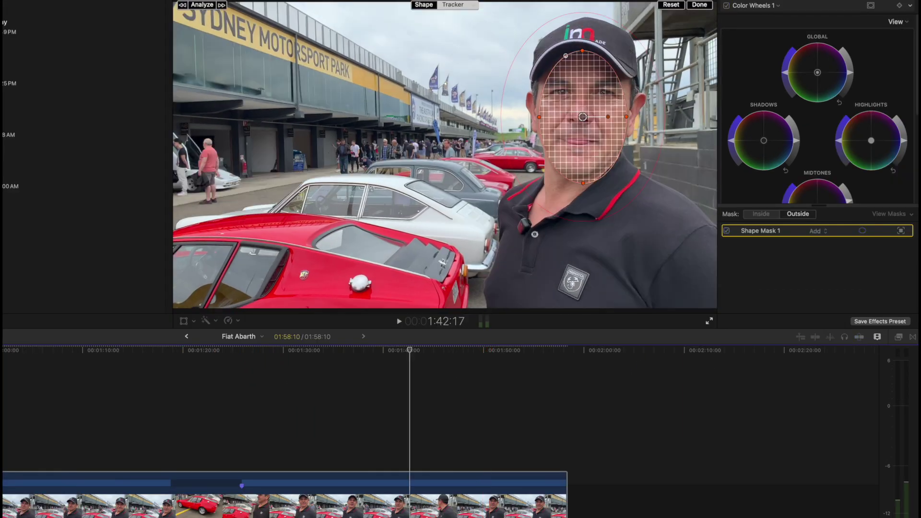
Step: Lower the shadows brightness outside the face mask, and lower it inside the mask as well, at 1:42:17
left_click(799, 215)
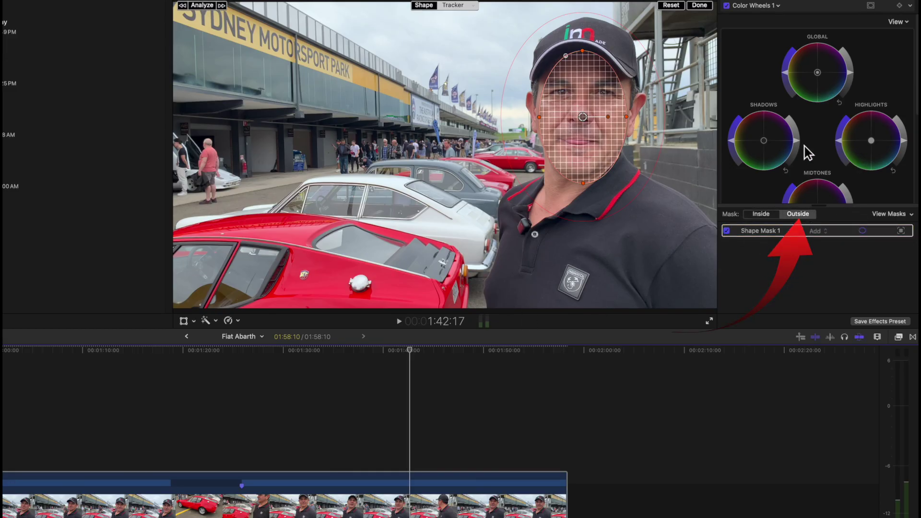
mouse_move(805, 153)
left_mouse_down()
mouse_move(801, 173)
mouse_move(803, 140)
mouse_move(804, 162)
left_mouse_up()
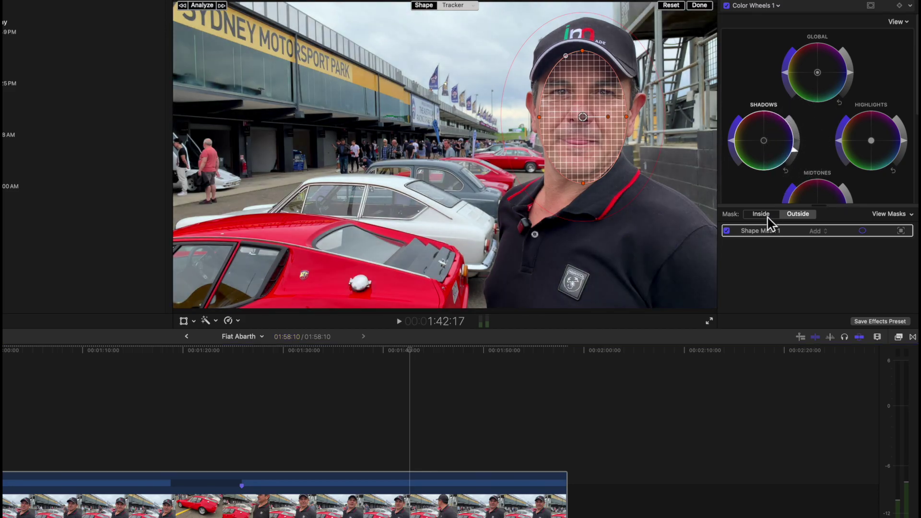
left_click_drag(806, 147, 806, 156)
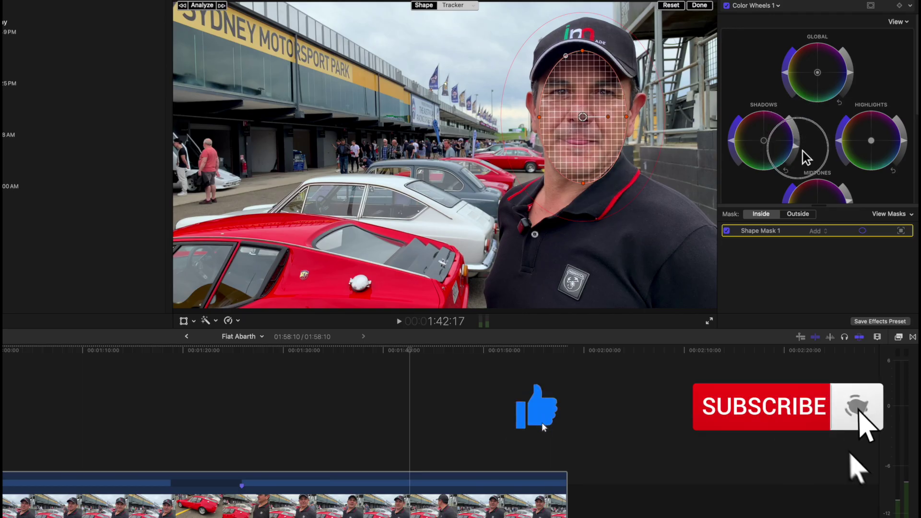